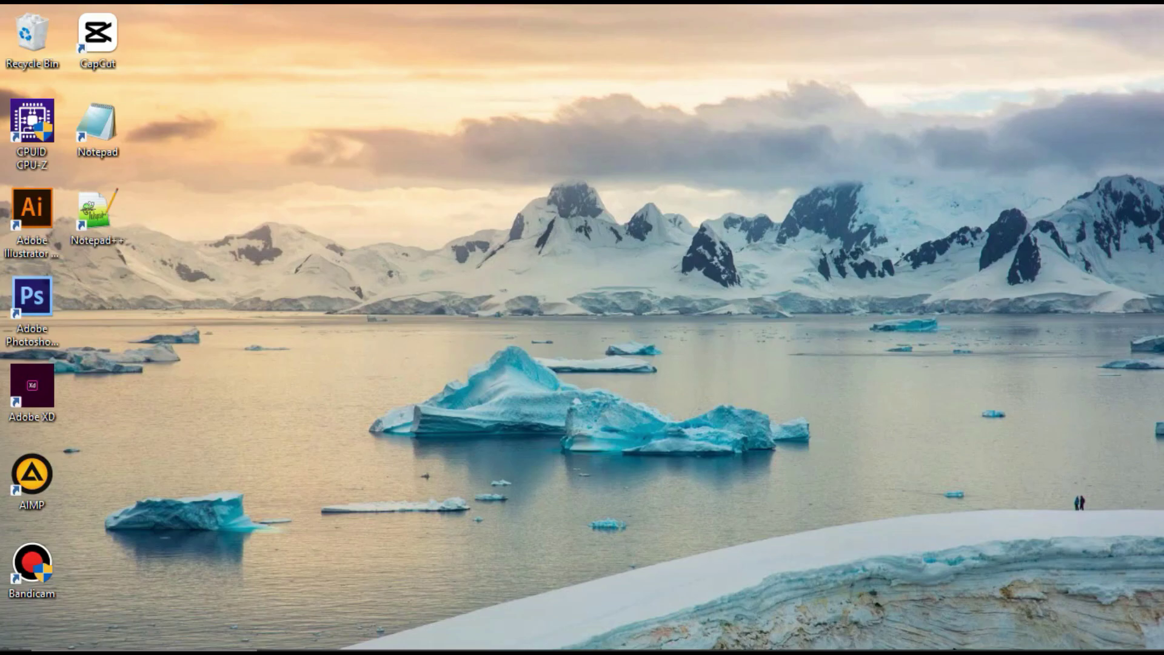
- Search for 'control' and open Control Panel's All Control Panel Items view
key("super+s")
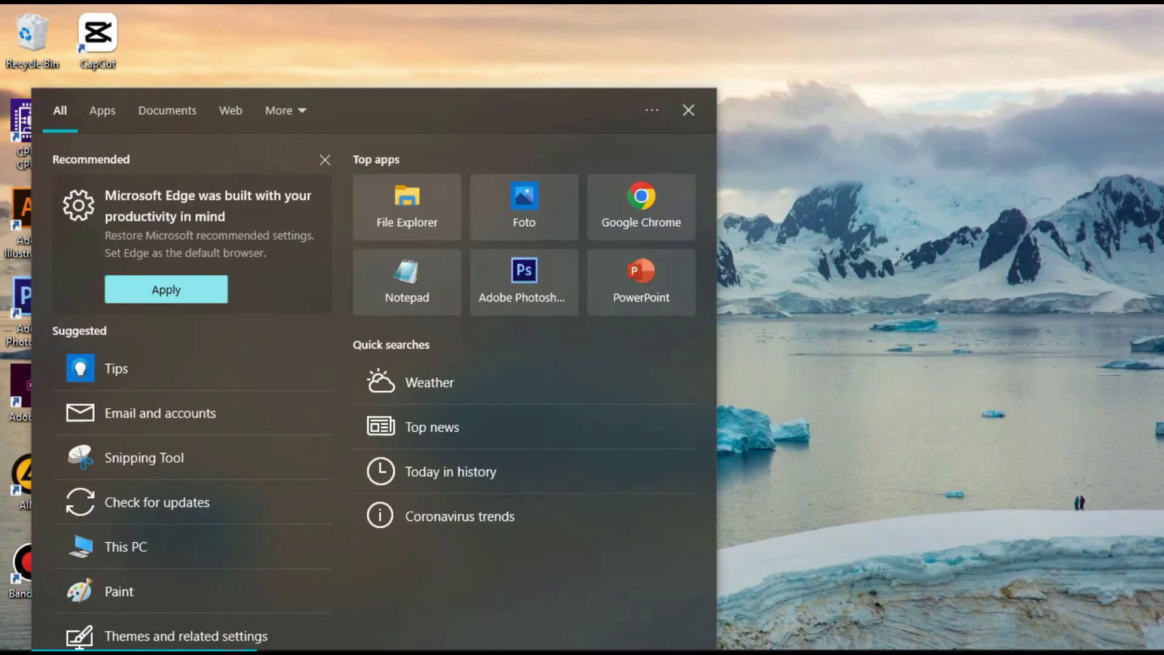
type("control")
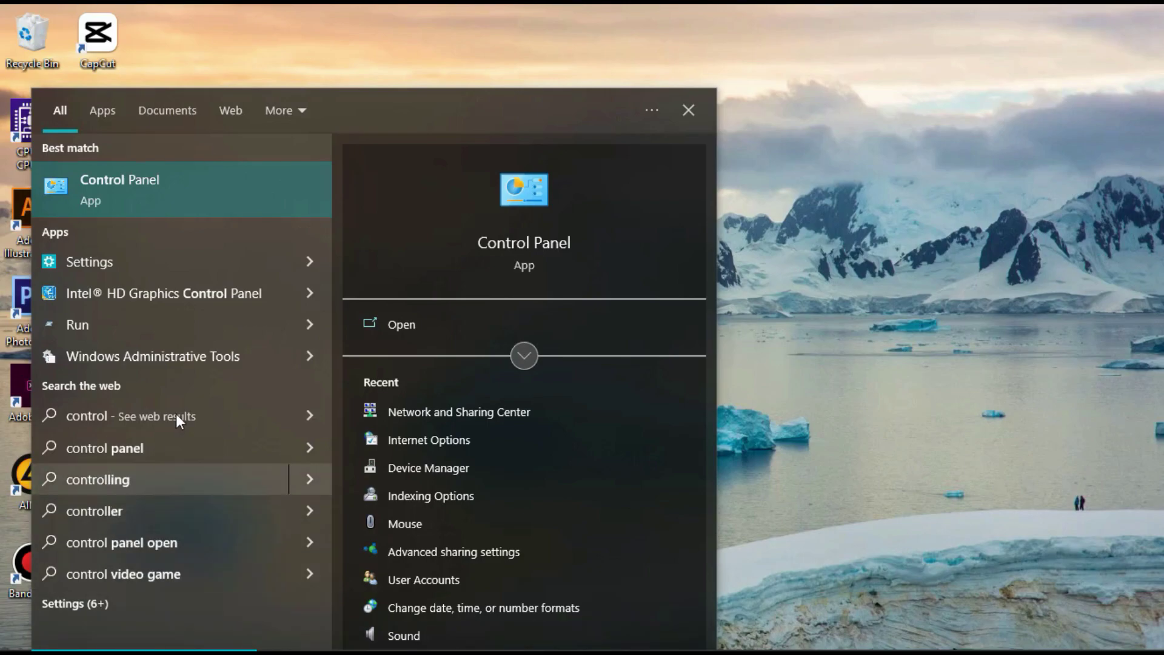
left_click(184, 189)
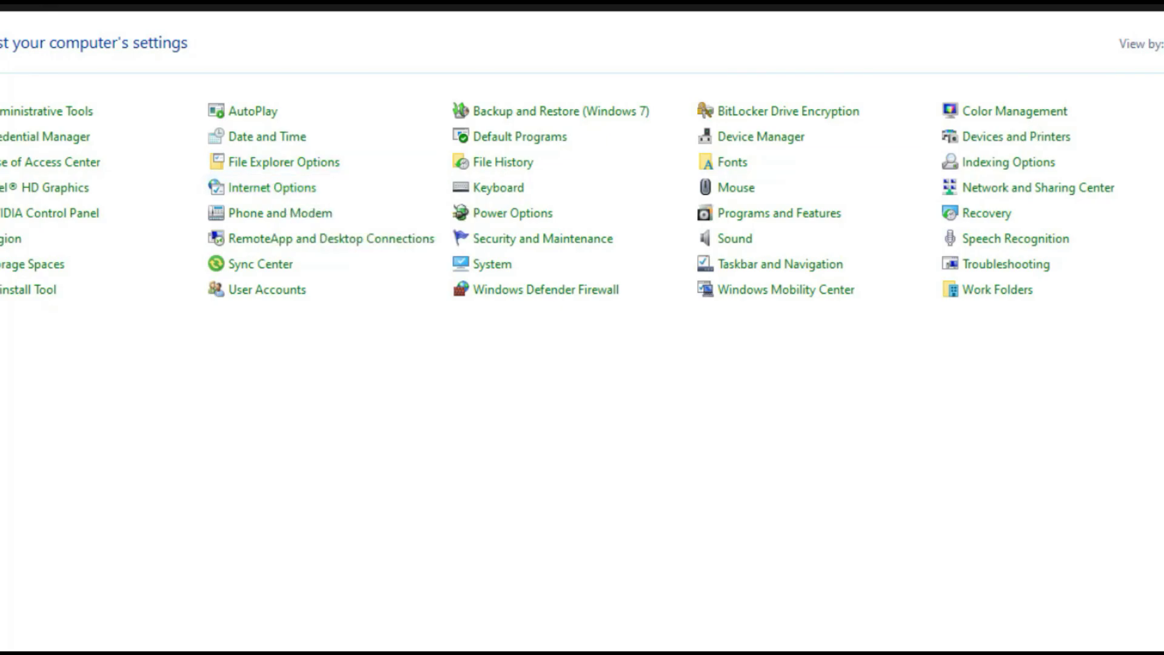
scroll(1006, 111, "up", 1)
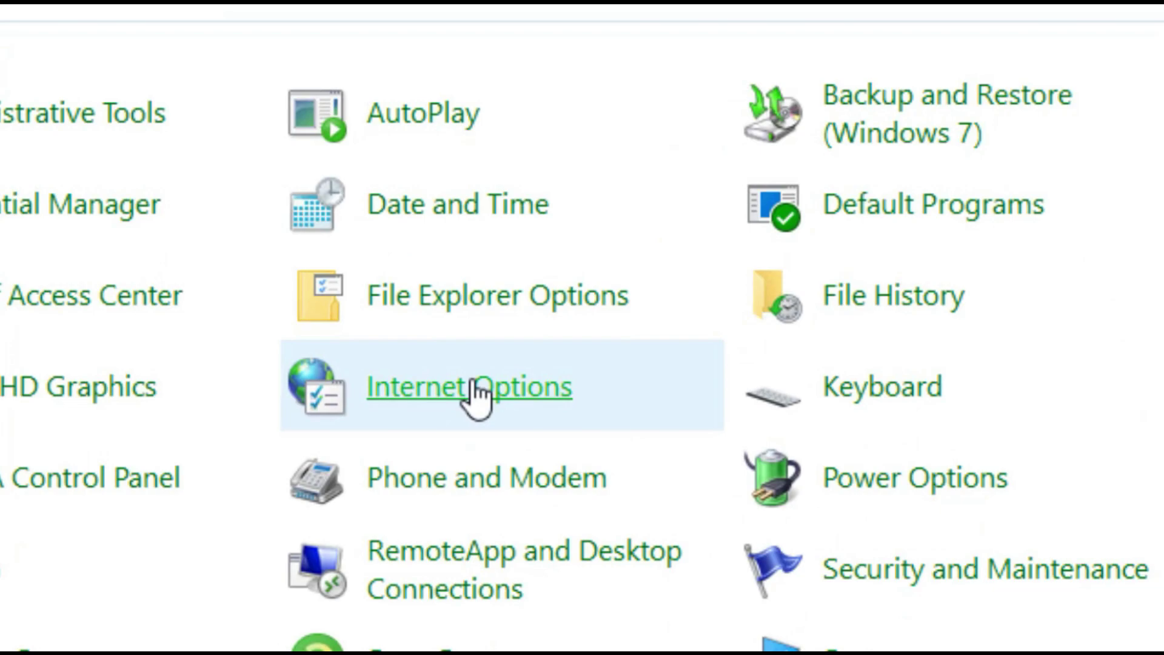
- Reset Internet Explorer's advanced settings to defaults from Internet Options' Advanced tab
left_click(474, 392)
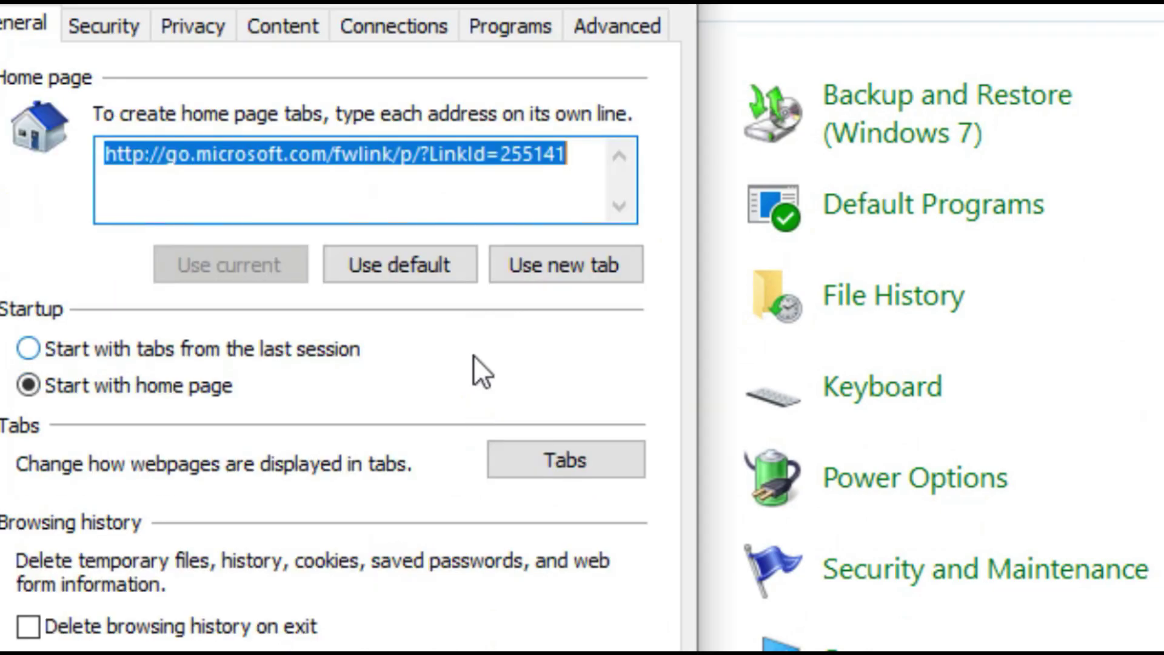
left_click(614, 23)
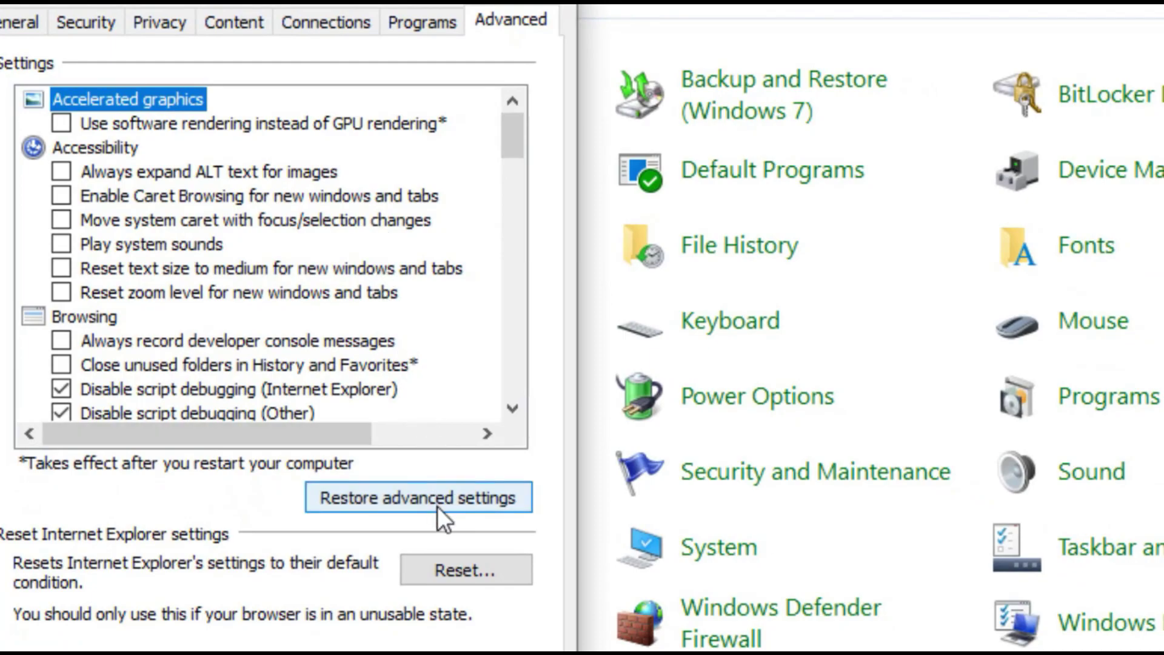
left_click(437, 506)
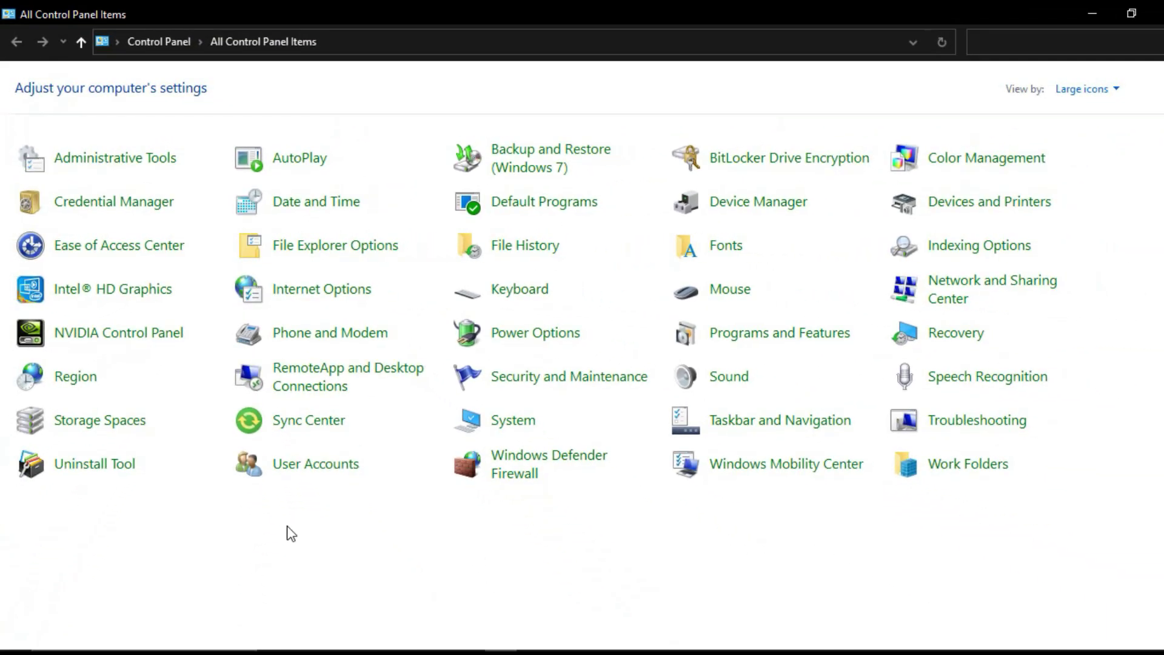
- Run services.msc from the Run dialog to open the Services console
left_click(110, 648)
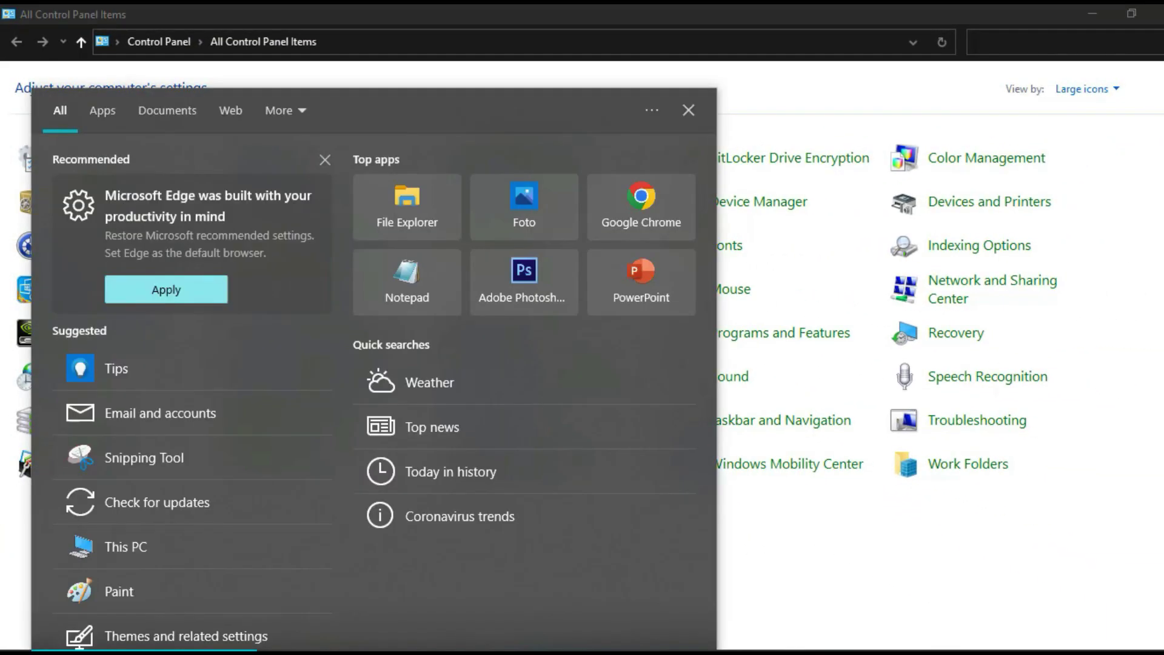
type("run")
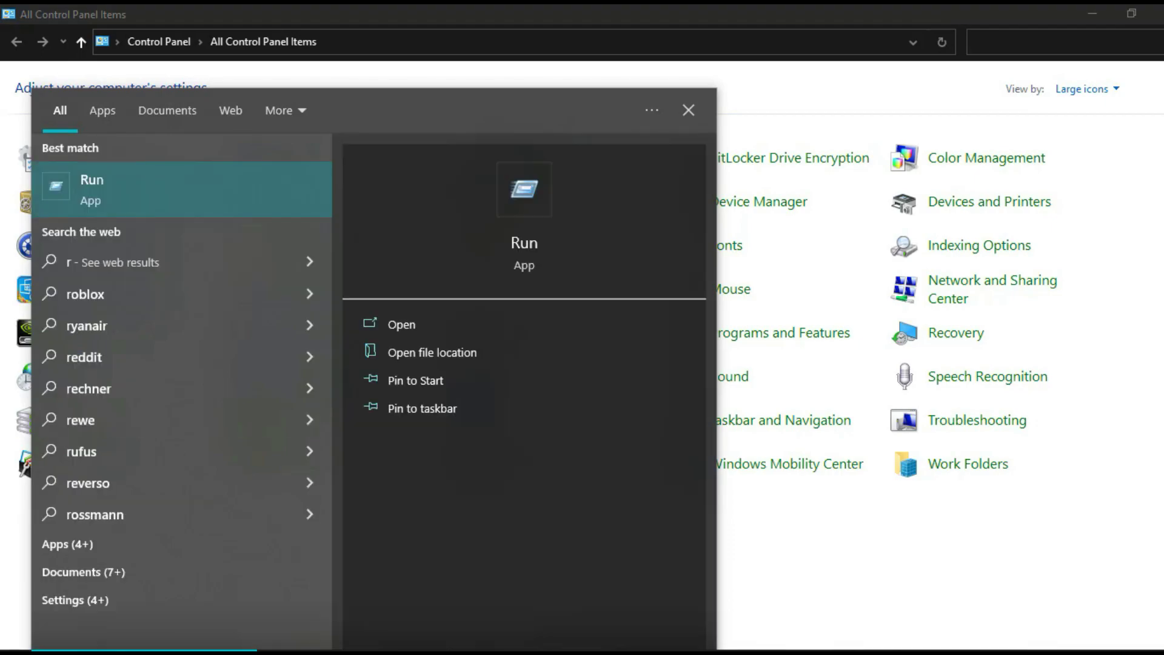
left_click(235, 188)
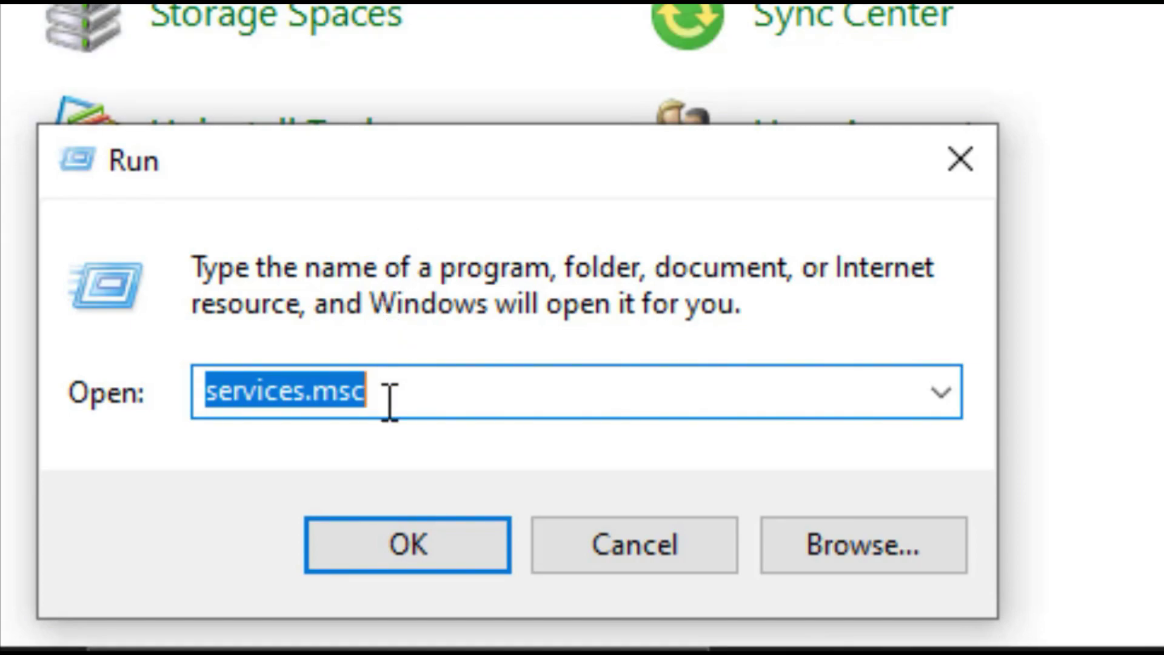
type("s")
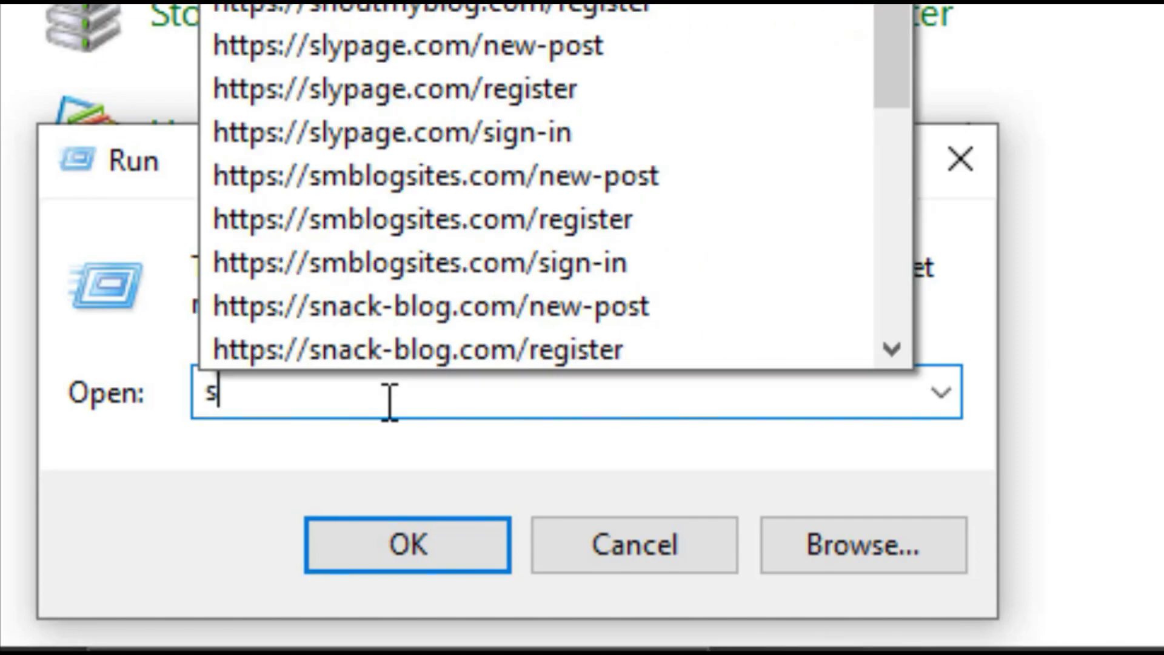
type("ervices")
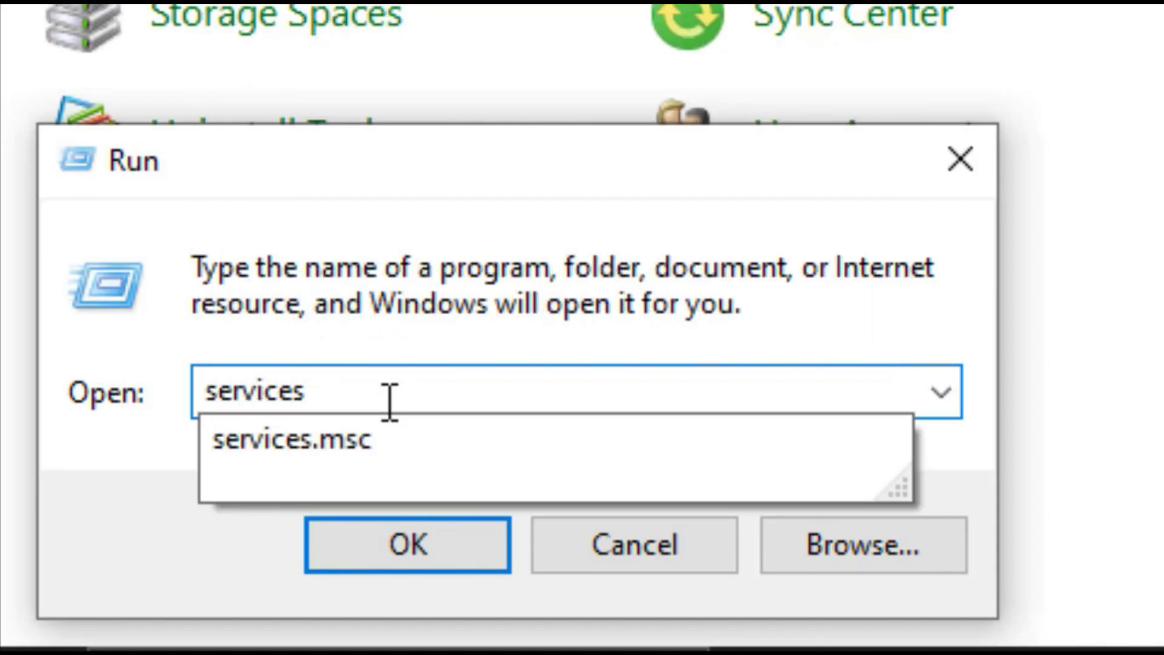
type(".ms")
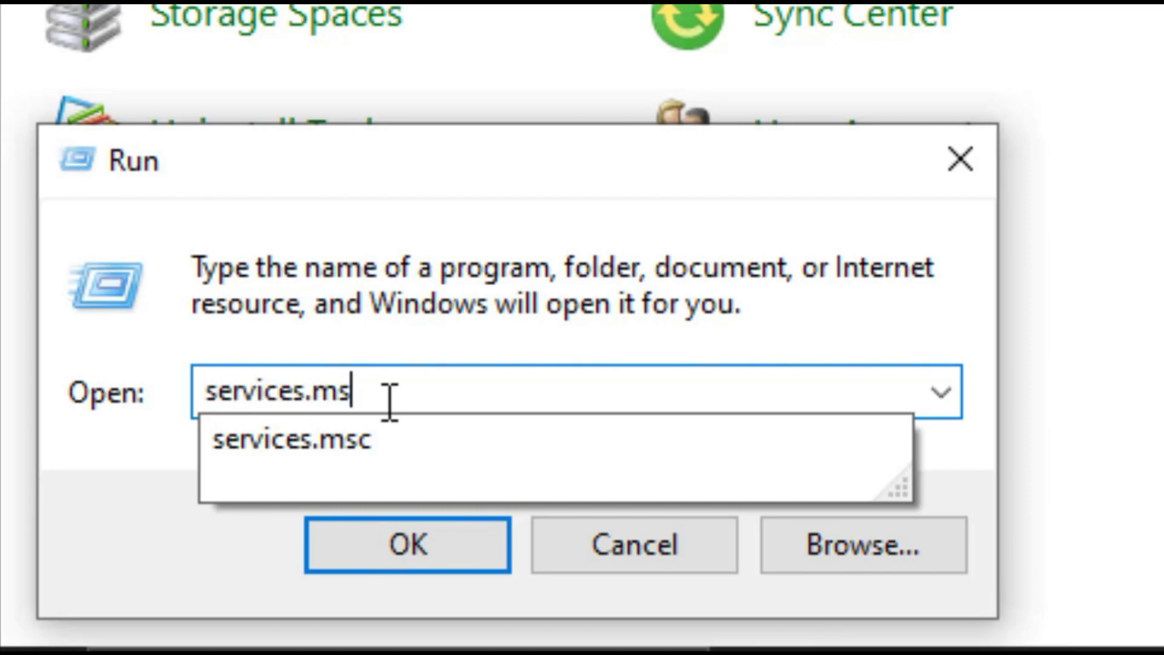
type("c")
key("Return")
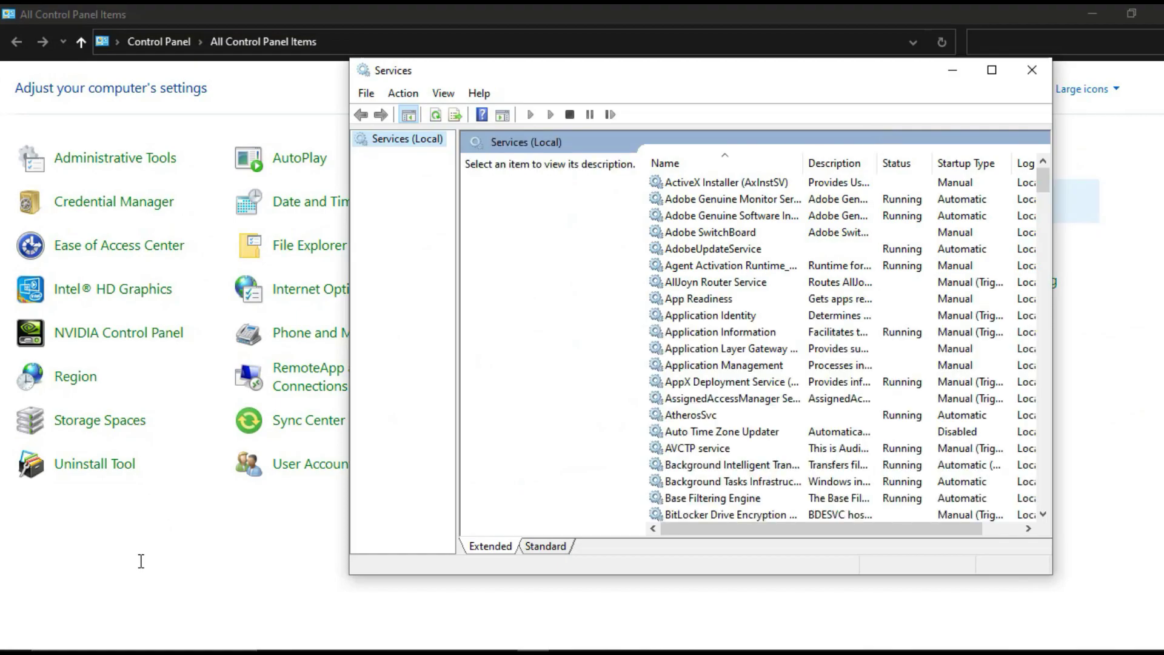
- Find and select the WLAN AutoConfig service in the Services list
scroll(842, 346, "down", 13)
scroll(842, 346, "down", 20)
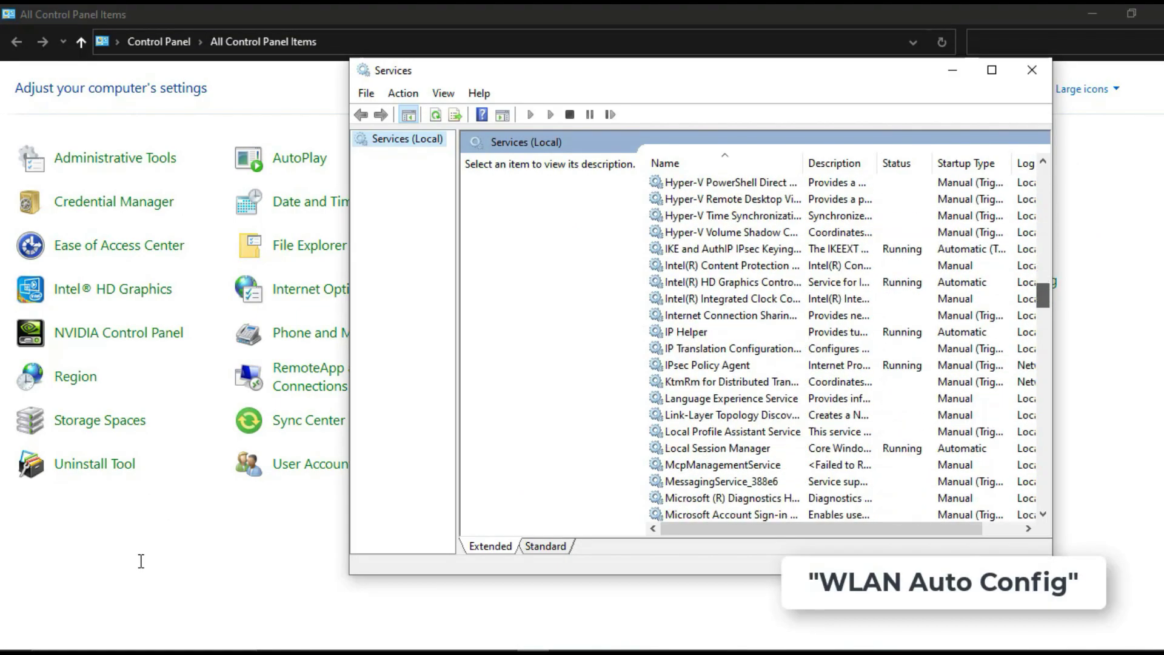
scroll(843, 346, "up", 6)
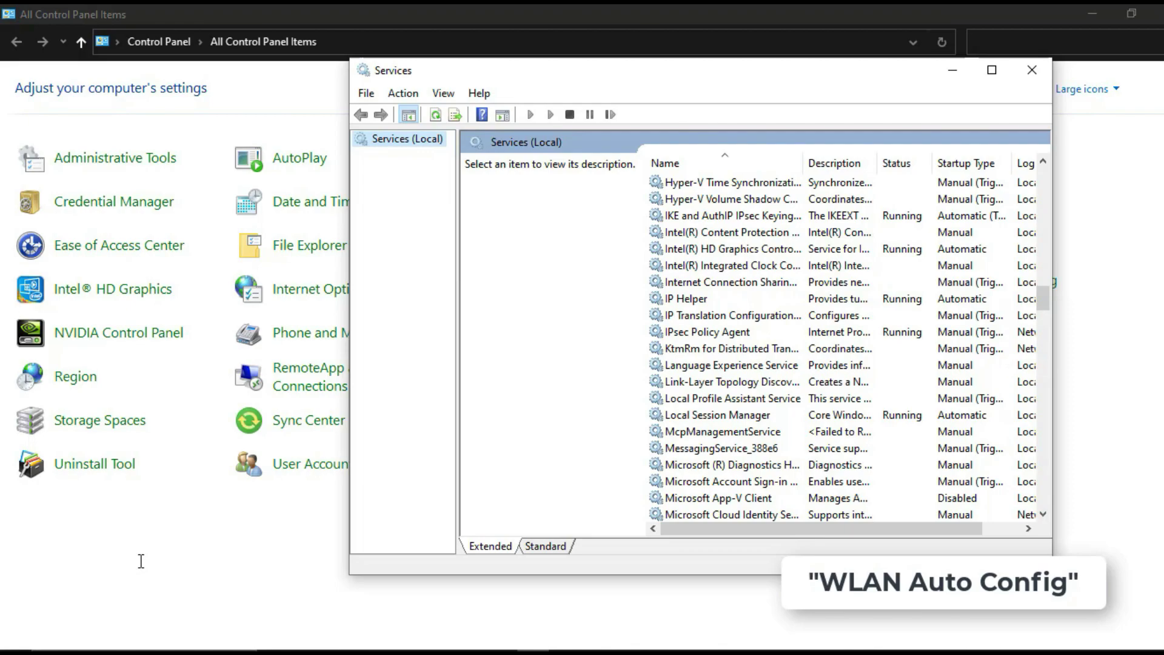
scroll(728, 348, "down", 20)
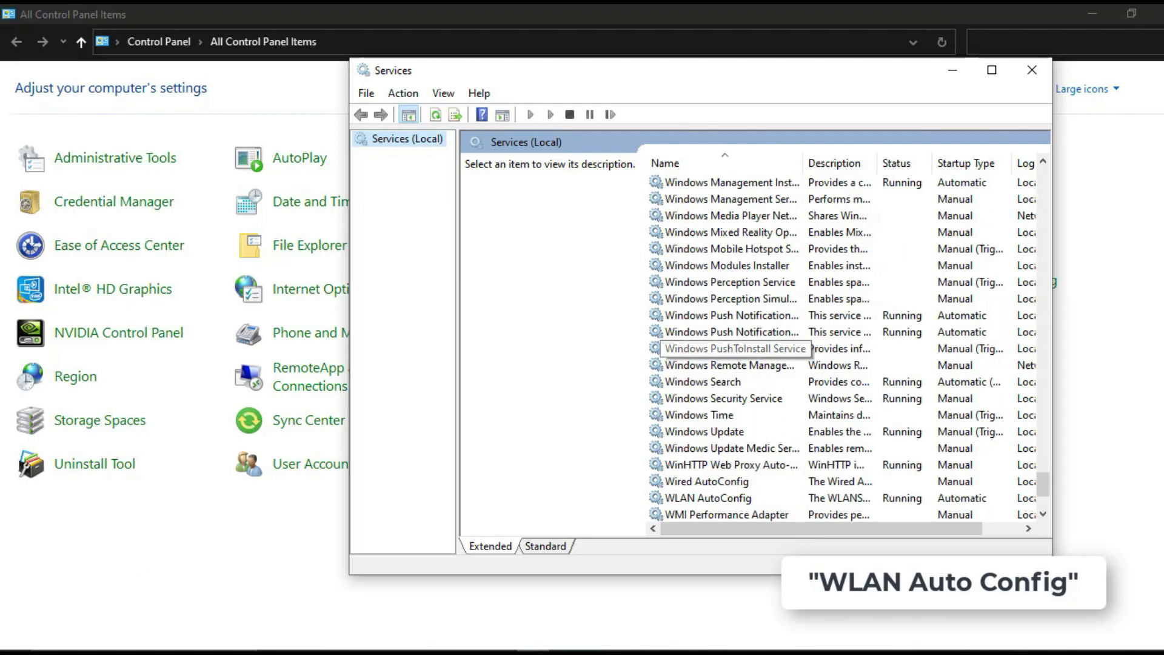
scroll(728, 349, "down", 2)
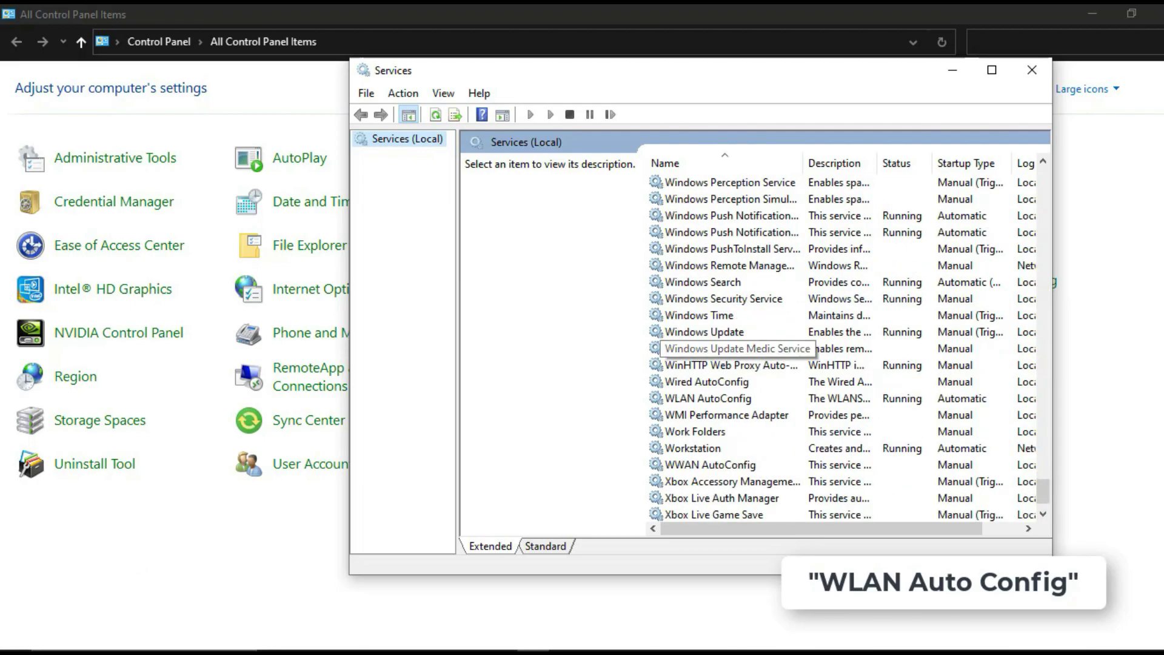
left_click(709, 398)
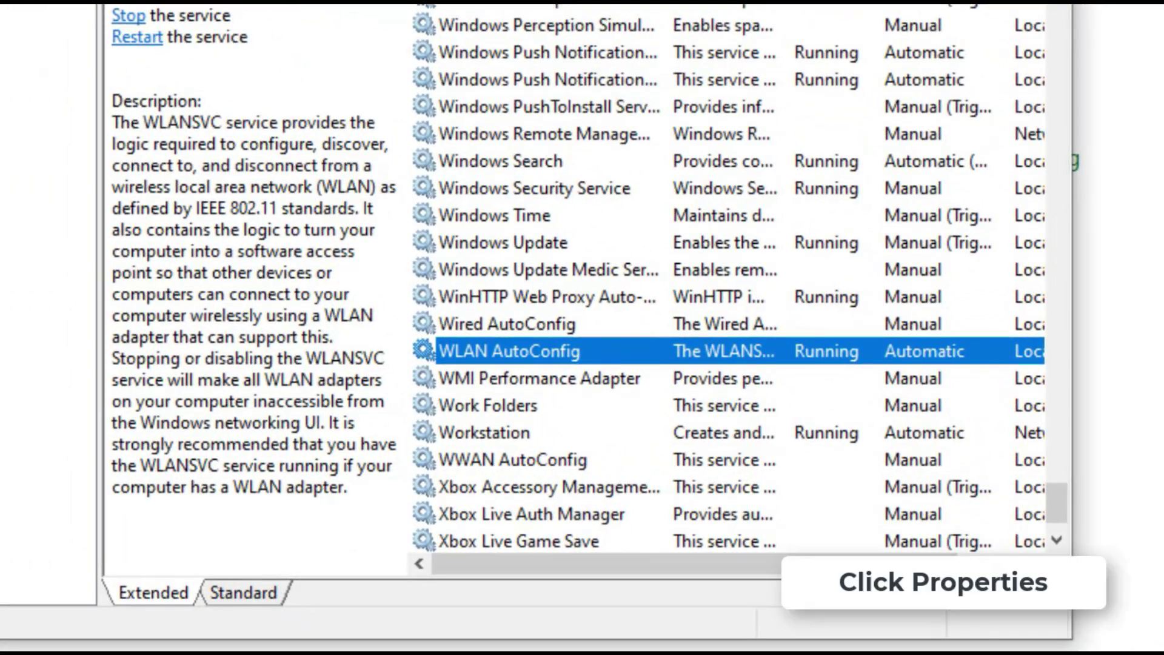
- Stop and start WLAN AutoConfig in its Properties, keeping startup type Automatic
right_click(528, 350)
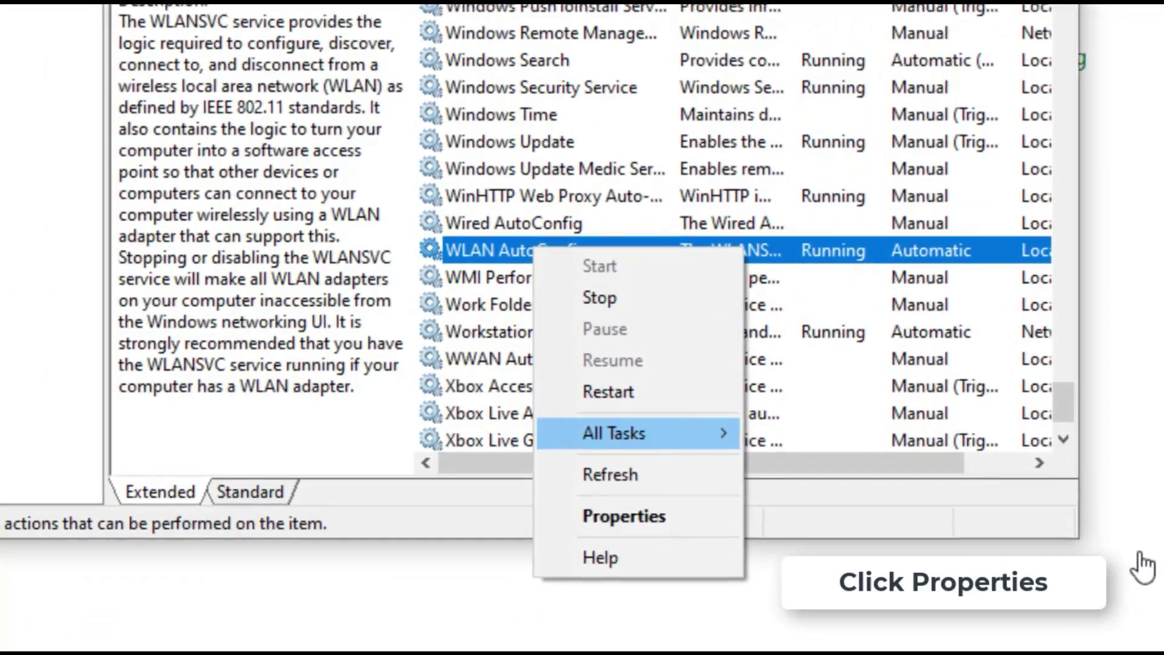
key("Return")
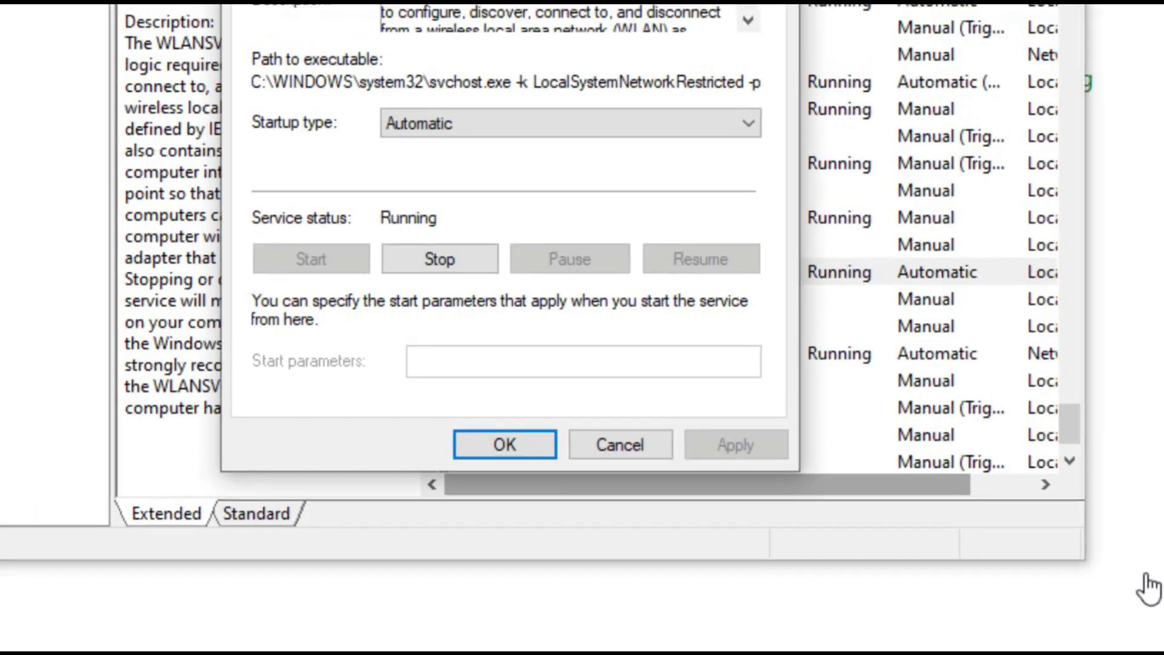
key("alt+Down")
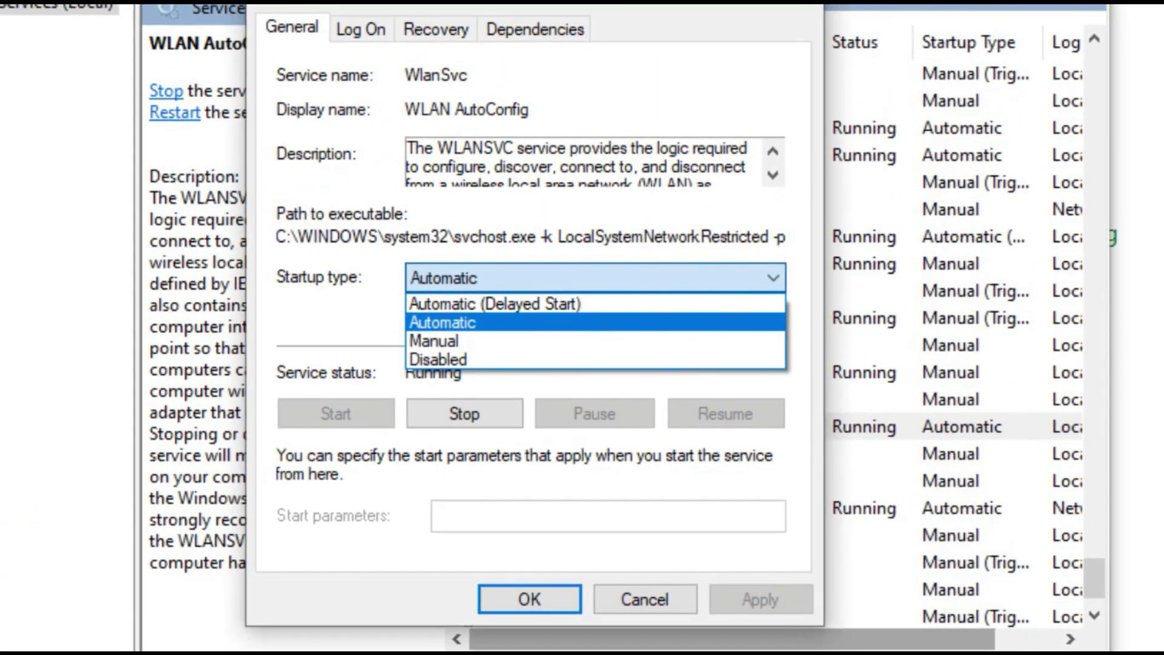
key("Return")
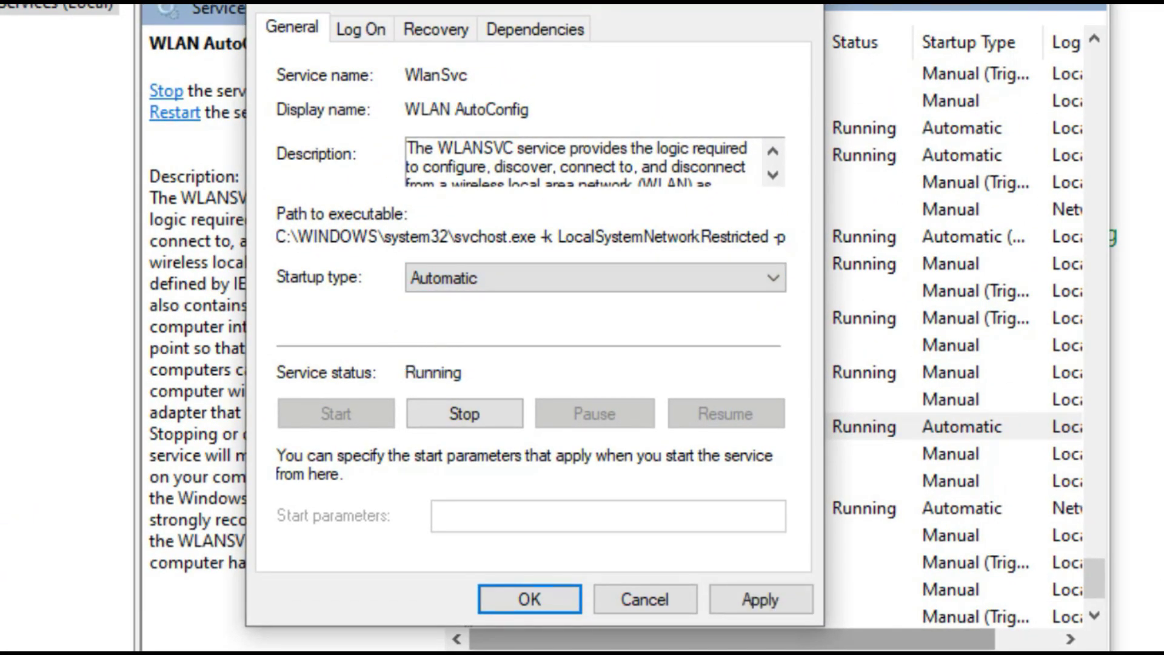
key("alt+t")
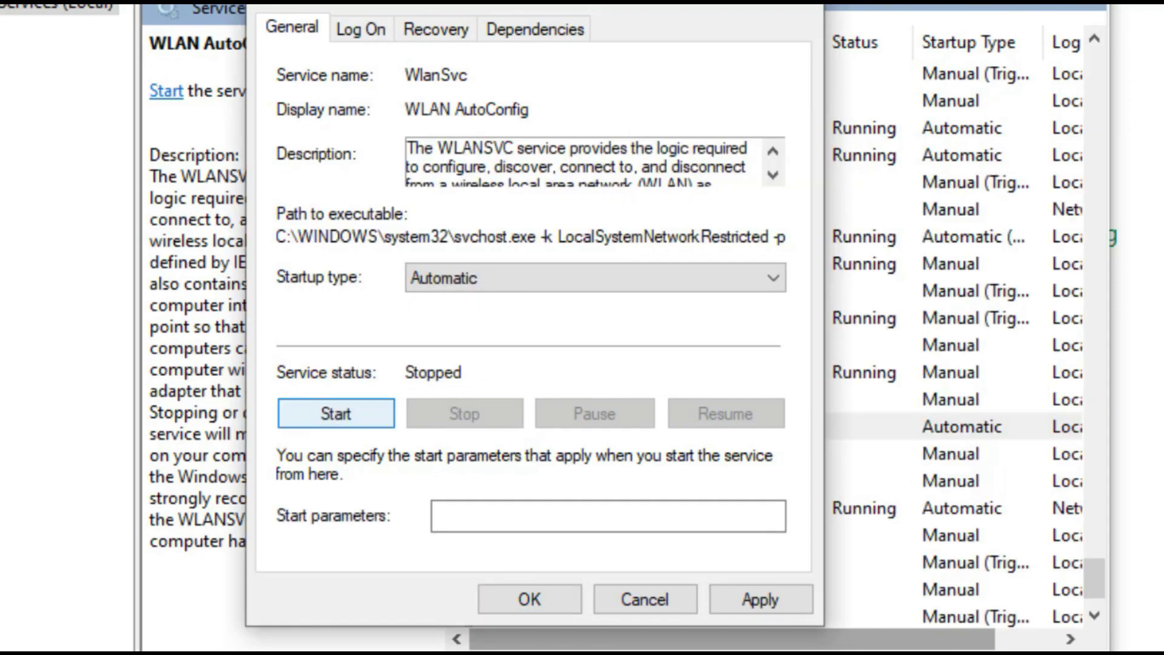
left_click(336, 413)
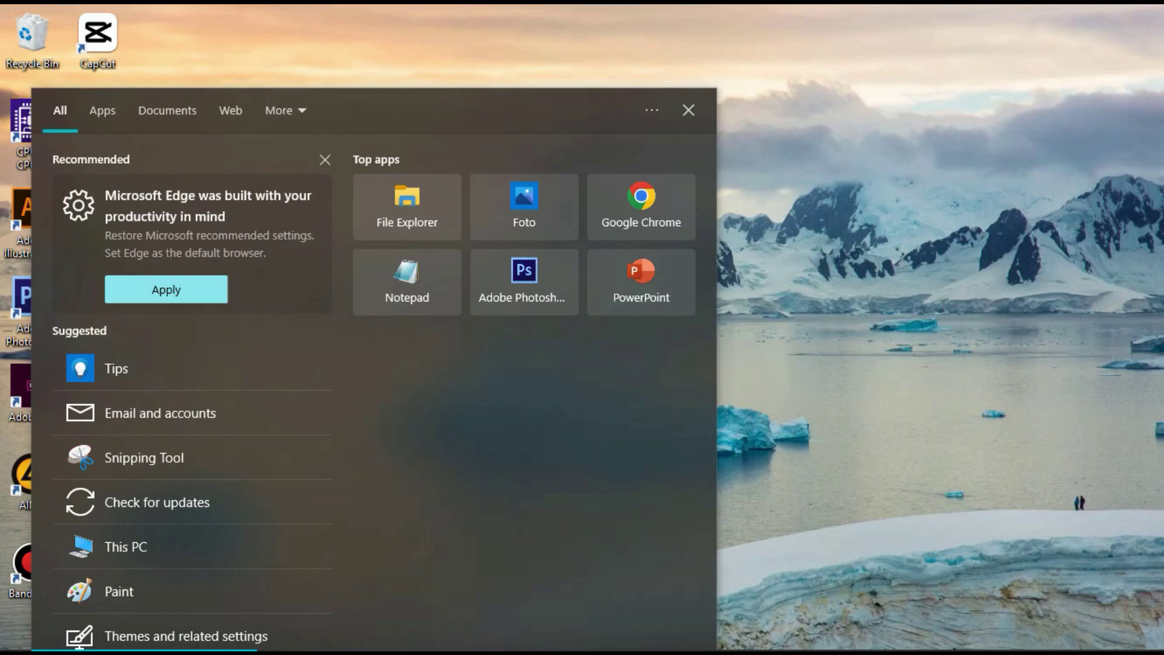
- Open Control Panel's network adapter settings and enable the disabled Wi-Fi adapter
type("control")
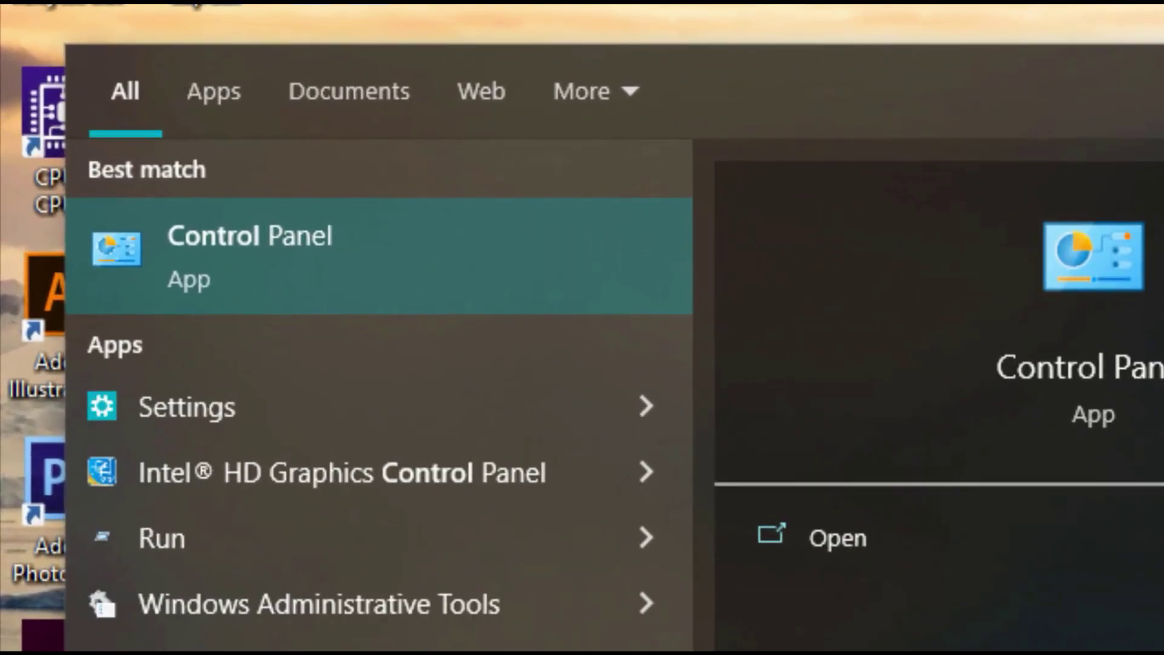
left_click(381, 237)
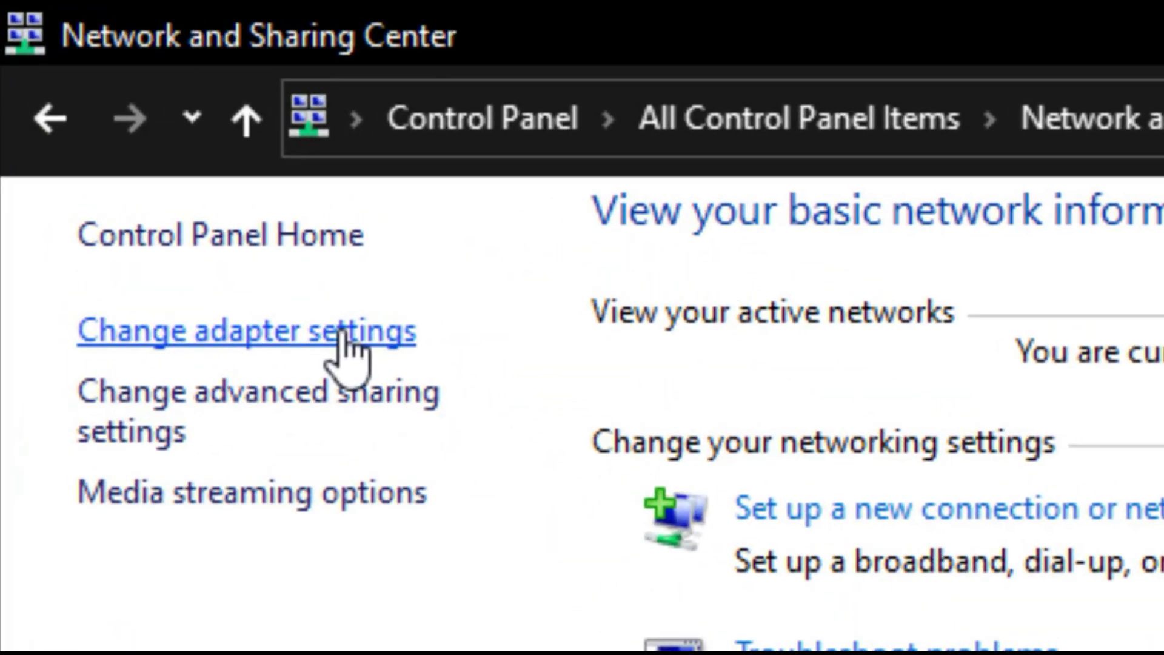
left_click(175, 169)
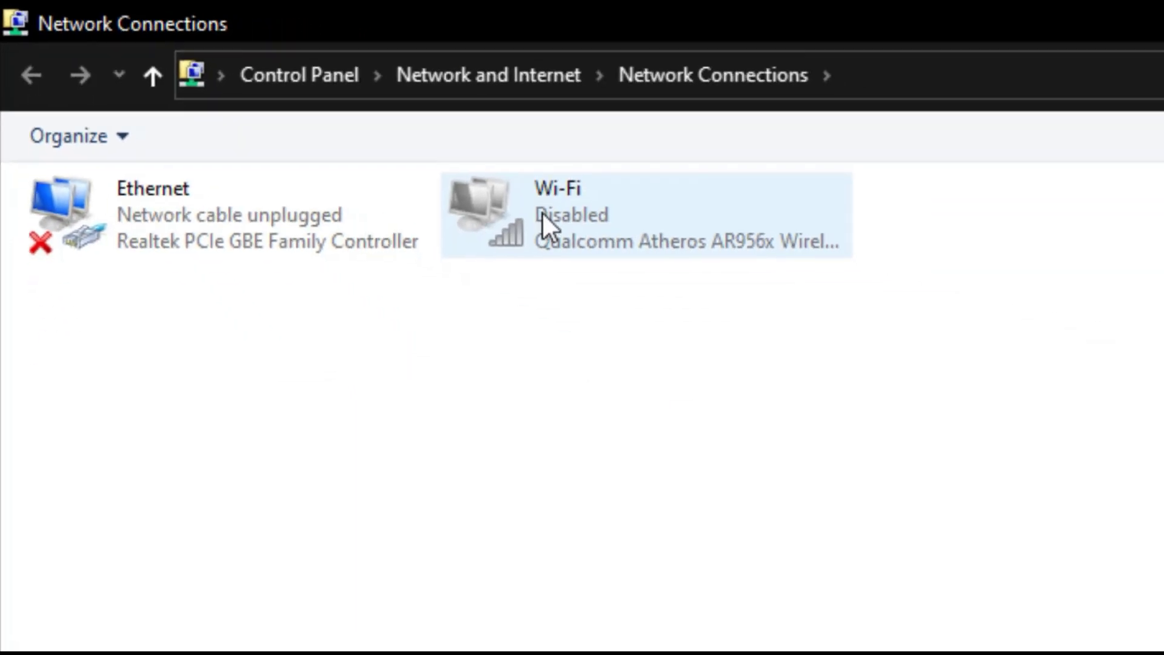
right_click(861, 324)
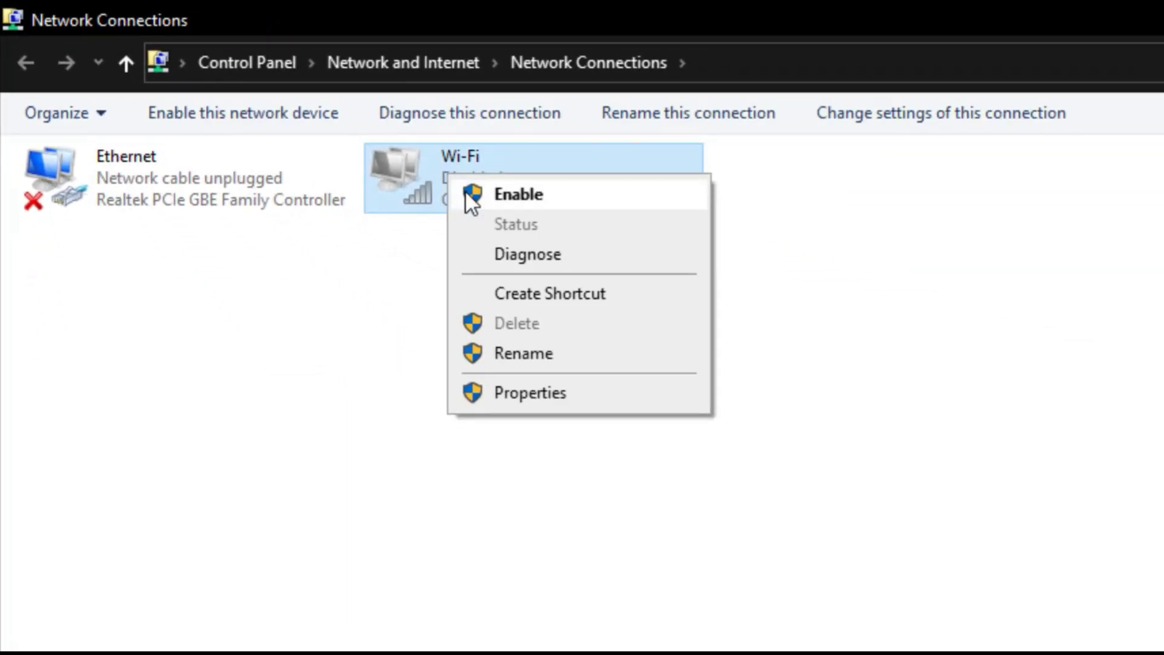
left_click(898, 363)
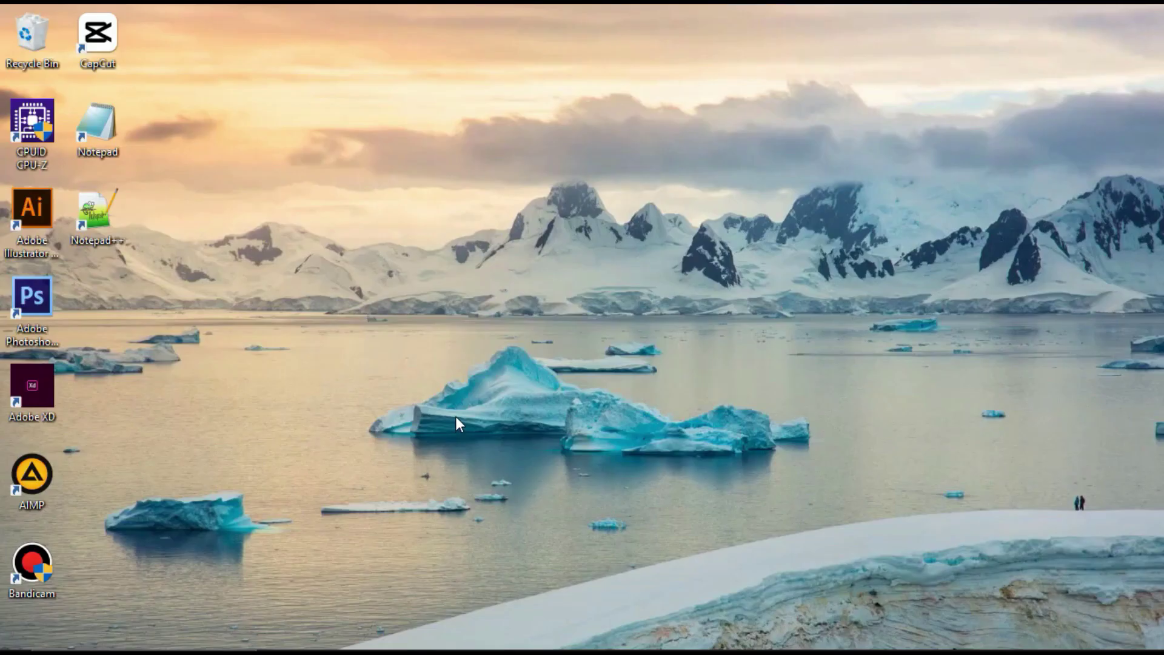
key("super")
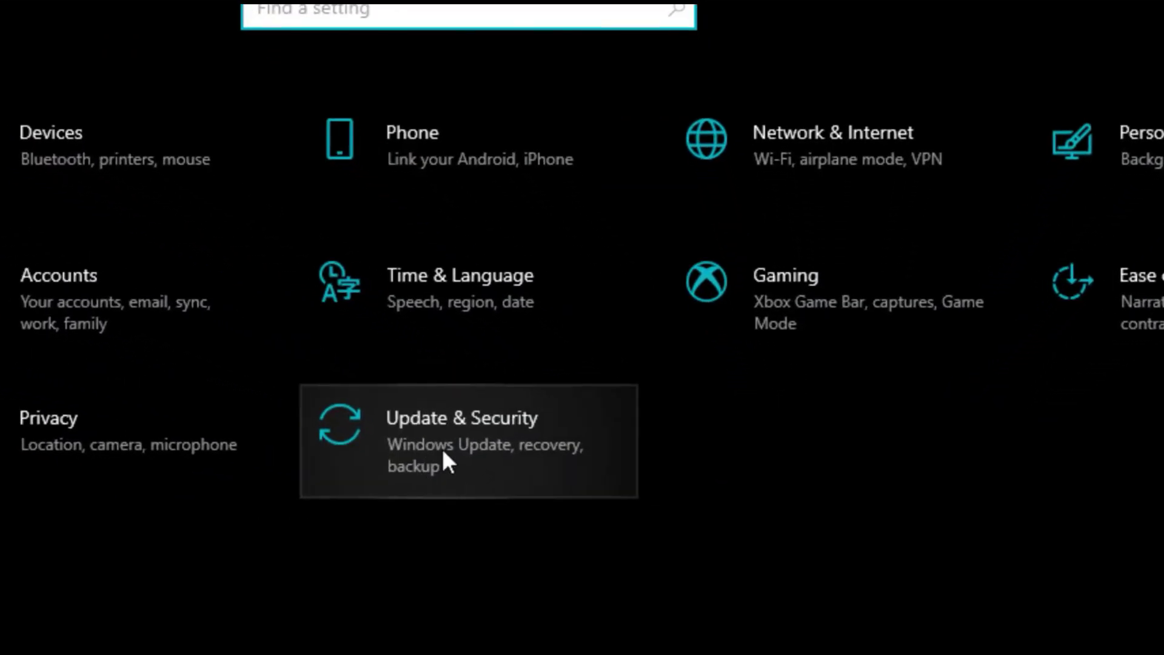
left_click(465, 450)
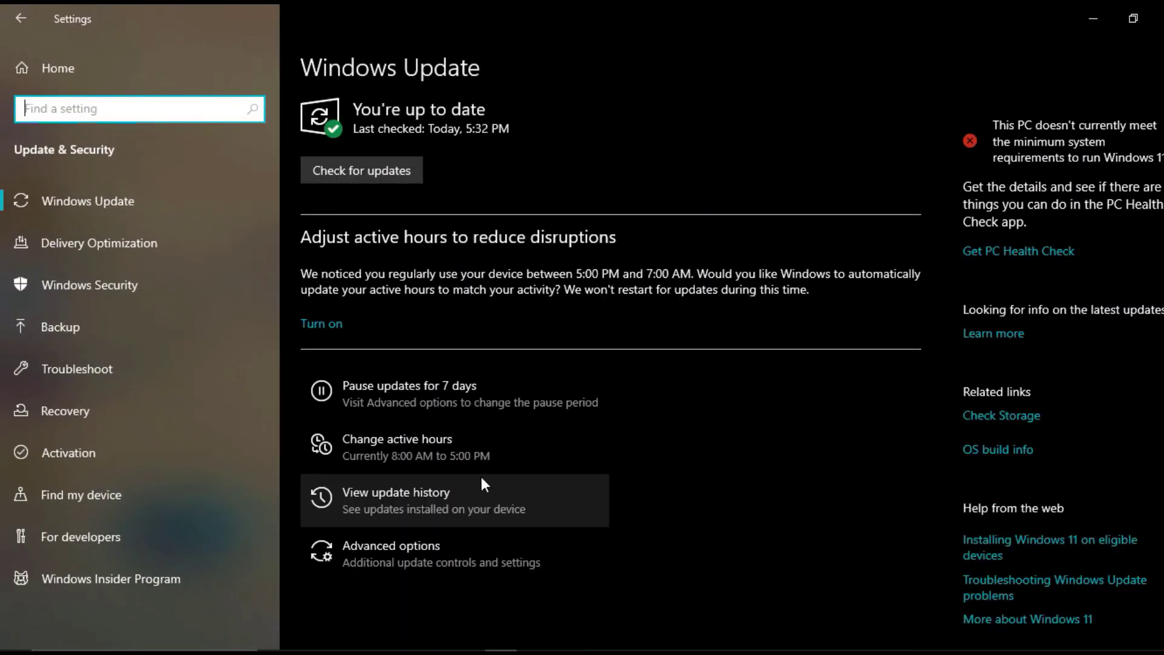
left_click(137, 362)
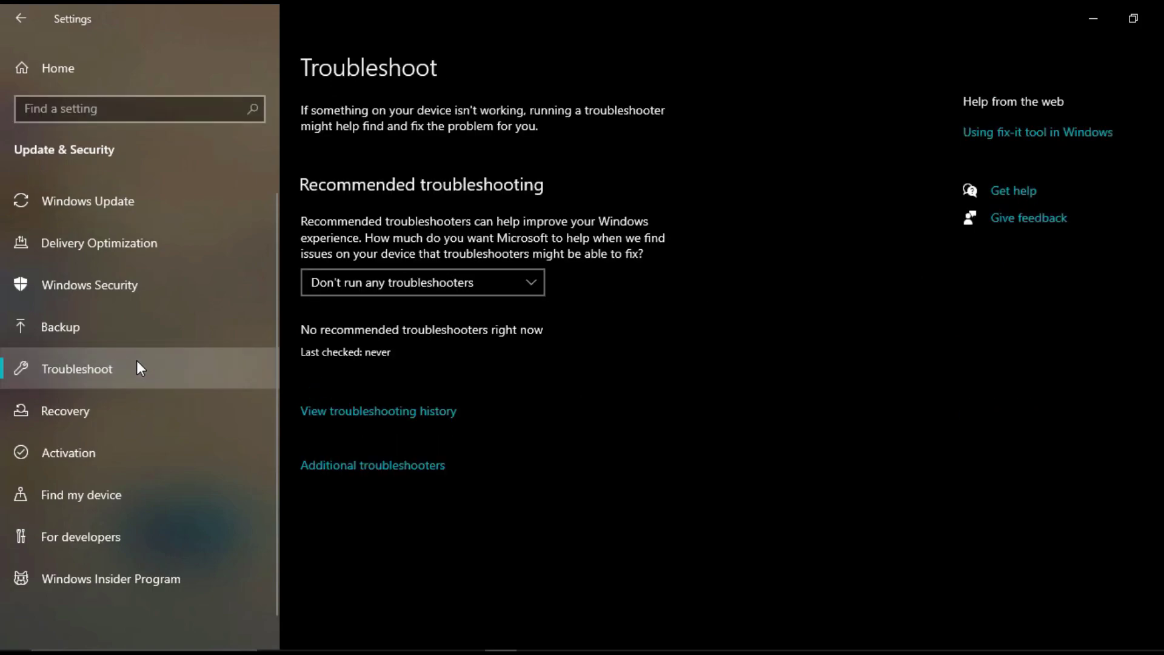
left_click(382, 473)
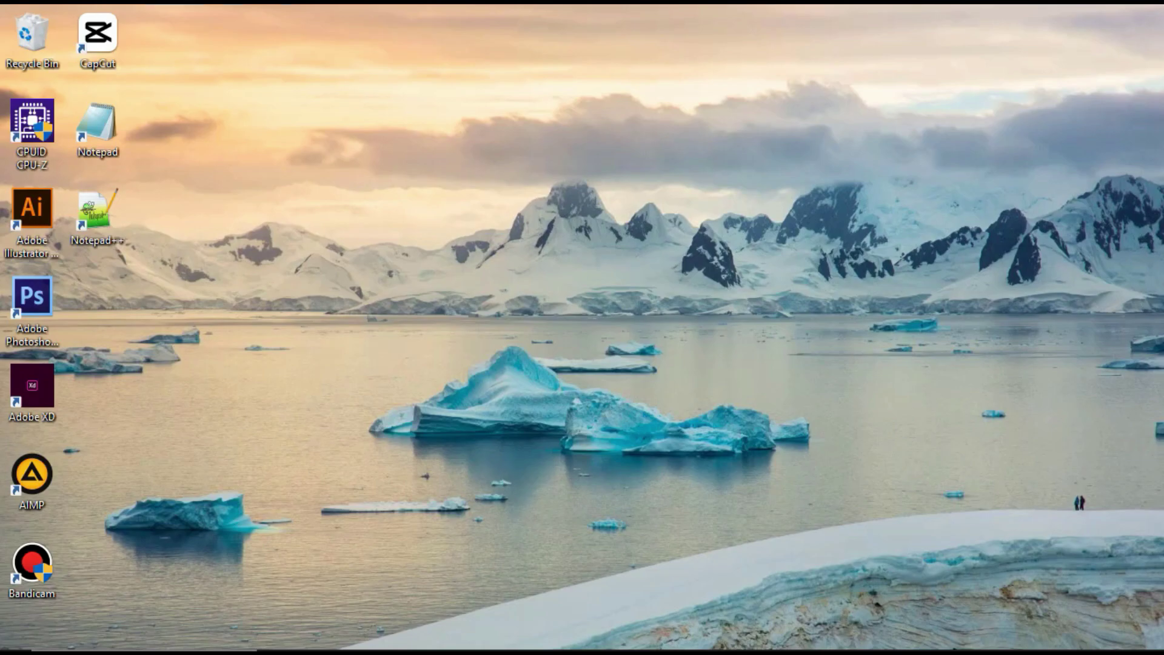
- Search 'windows', open Windows Update settings and run Check for updates
left_click(105, 646)
type("windows")
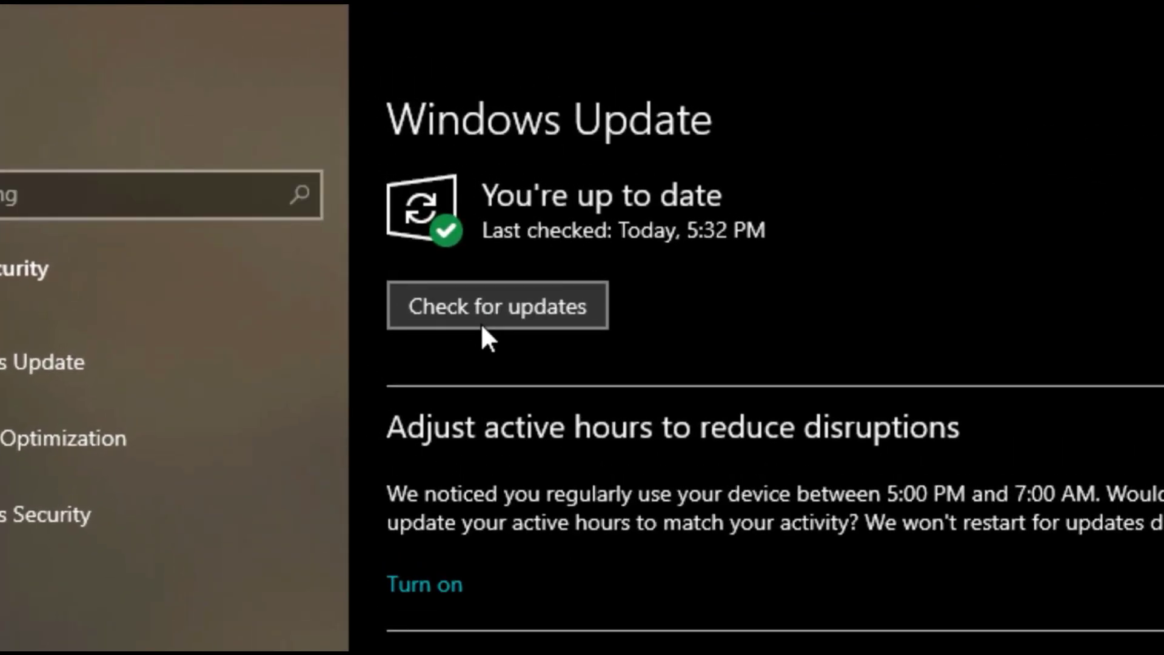
left_click(483, 325)
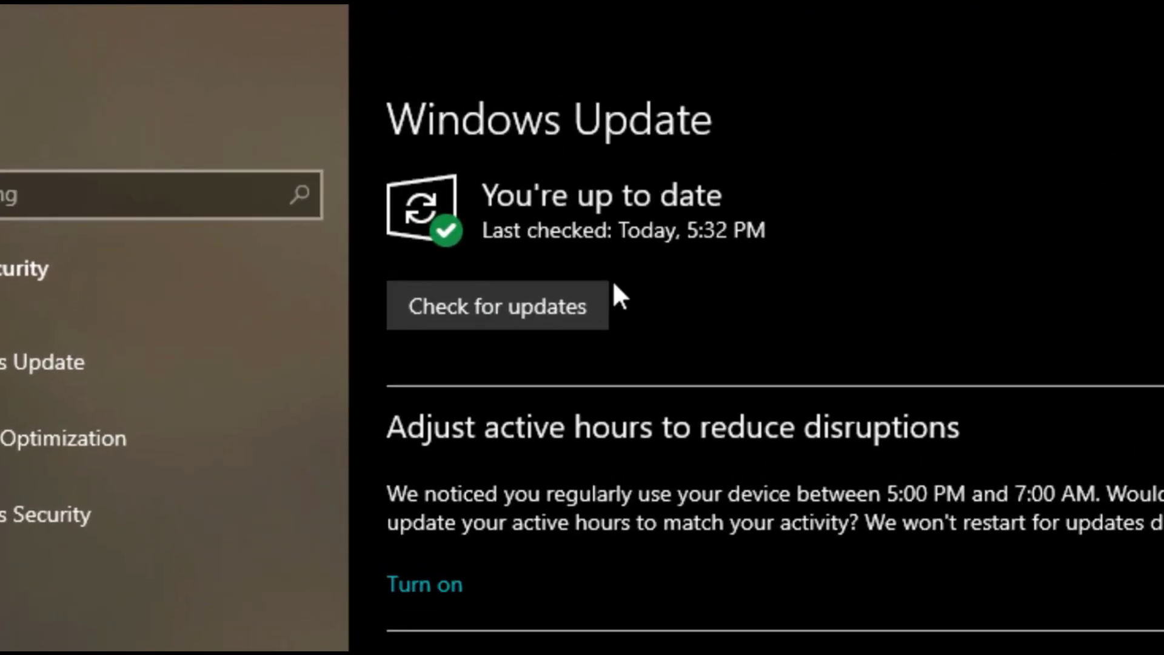